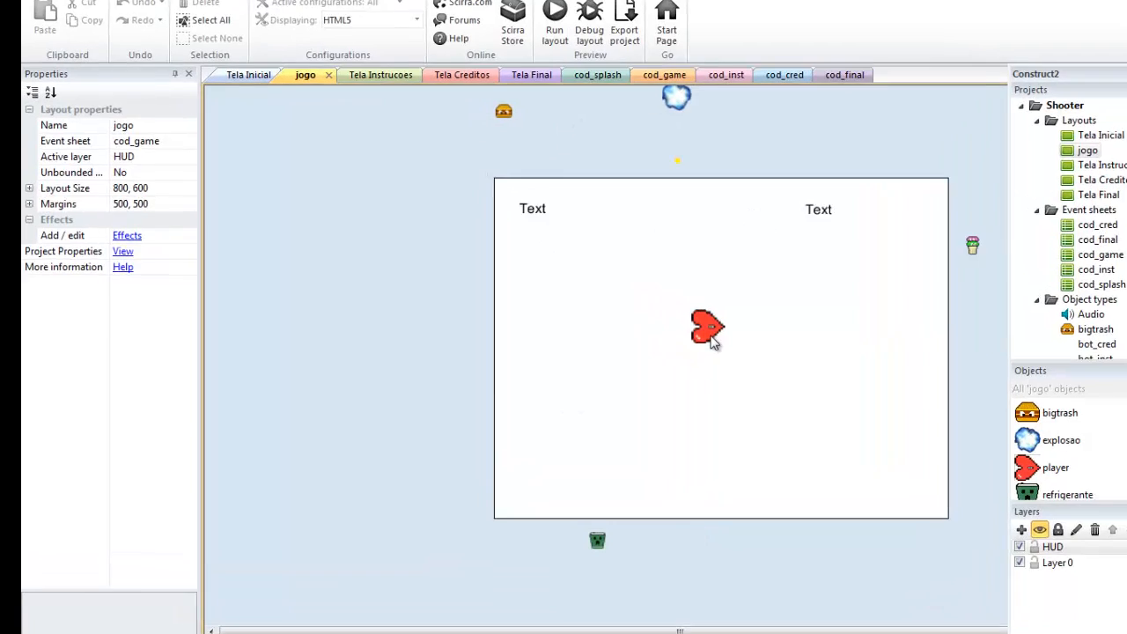
Step: Inspect the behavior properties of the player, tiro, bigtrash and explosao sprites in the jogo layout
click(645, 339)
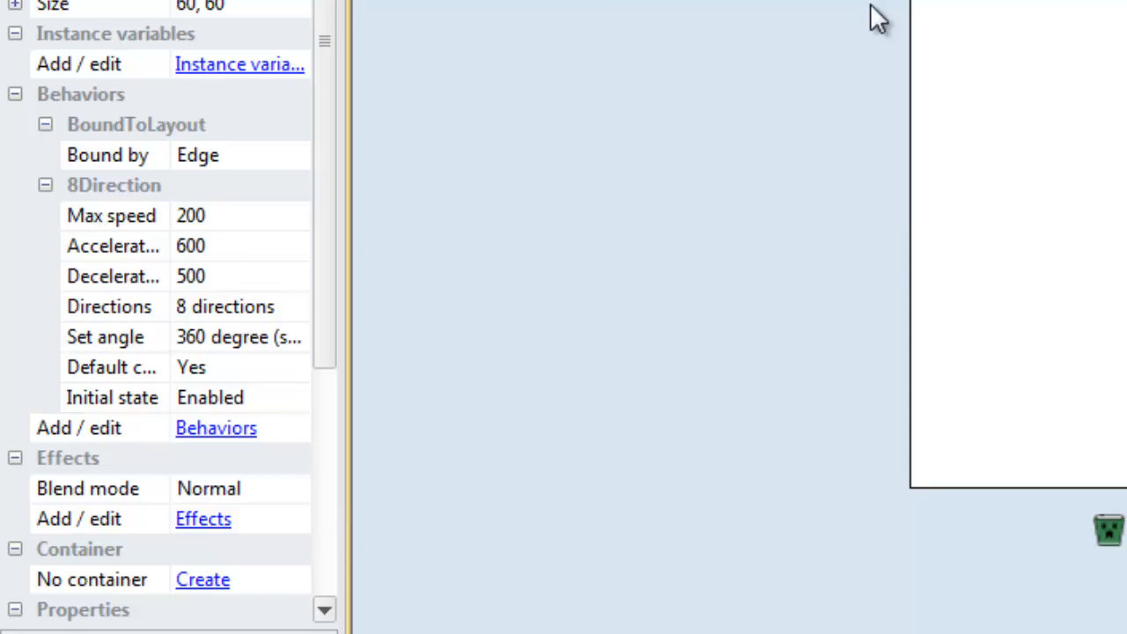
click(748, 127)
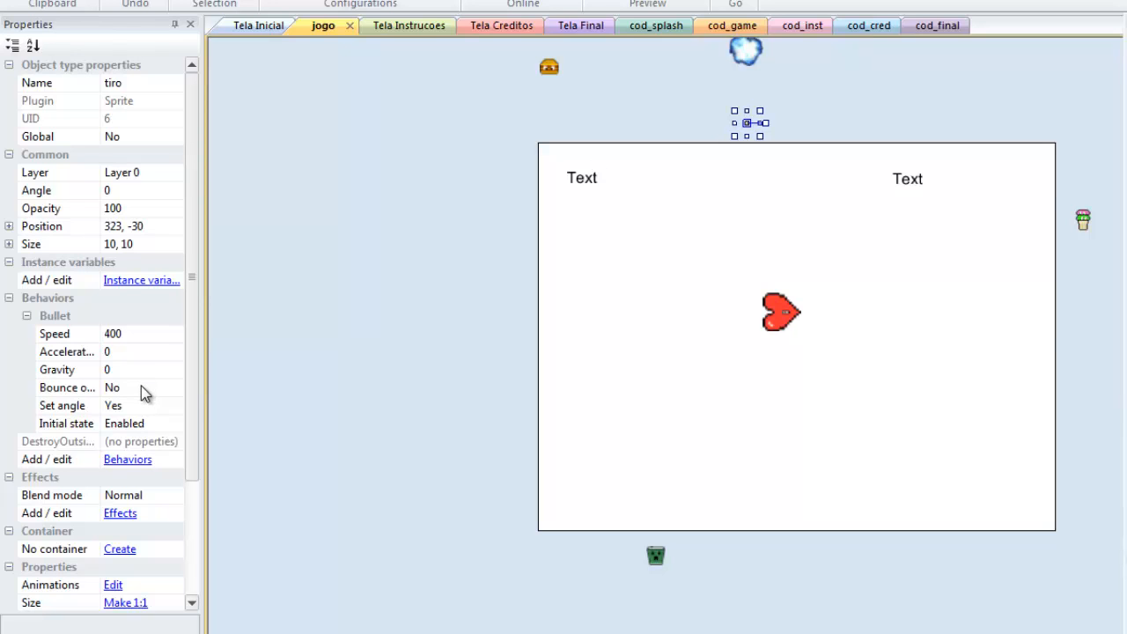
click(553, 68)
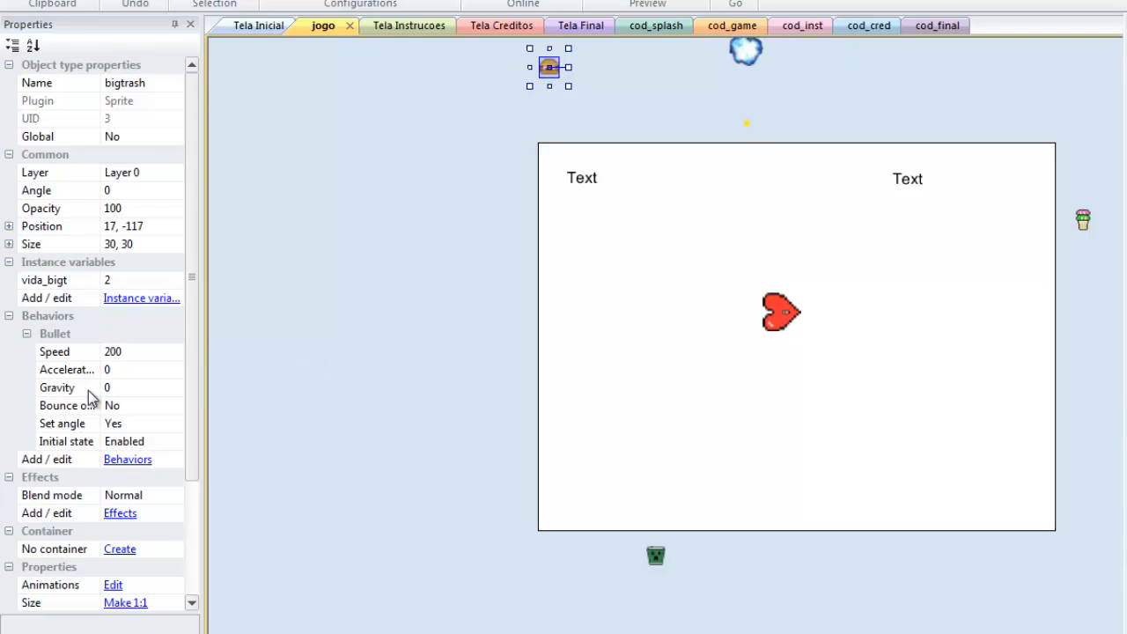
click(748, 61)
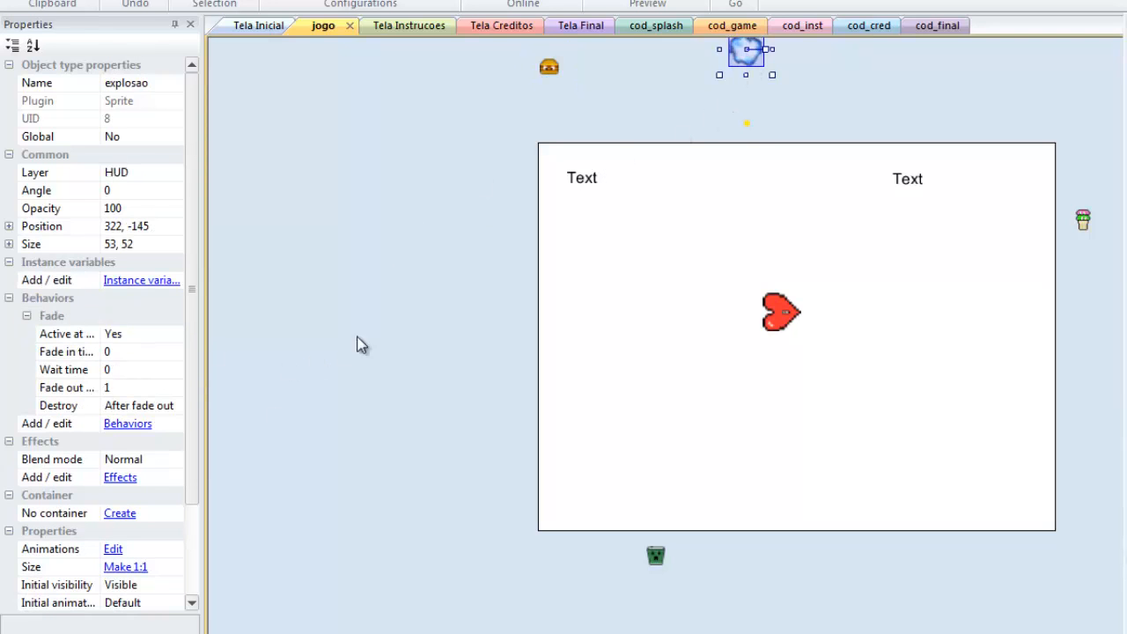
Step: Review the player sprite's behaviors list and its delete and rename functions on BoundToLayout, keeping both behaviors
click(780, 313)
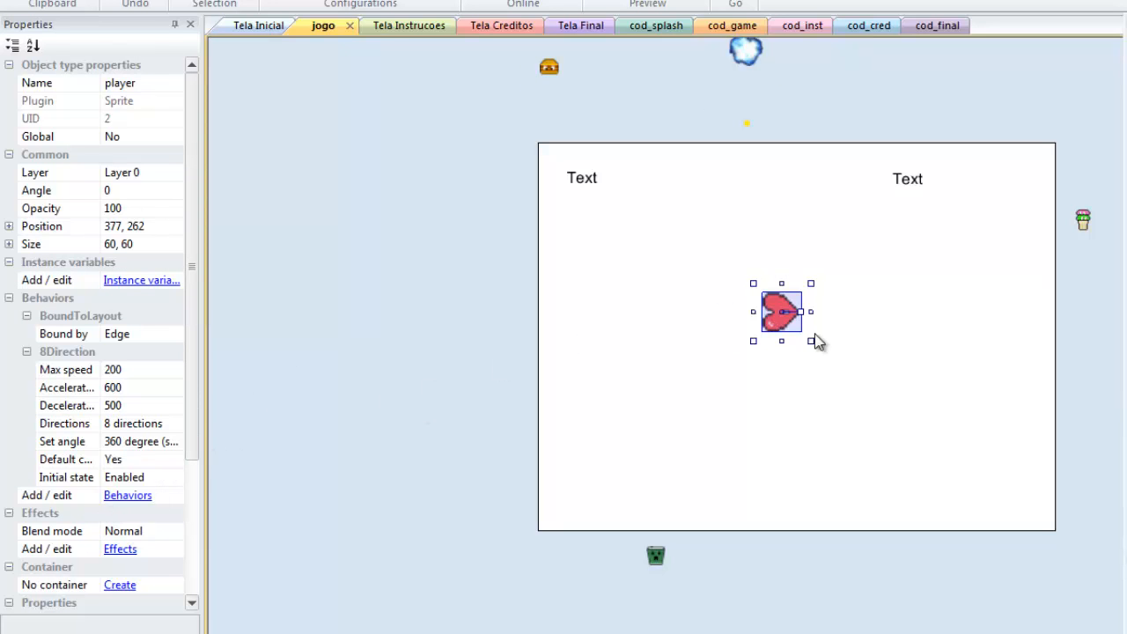
click(128, 496)
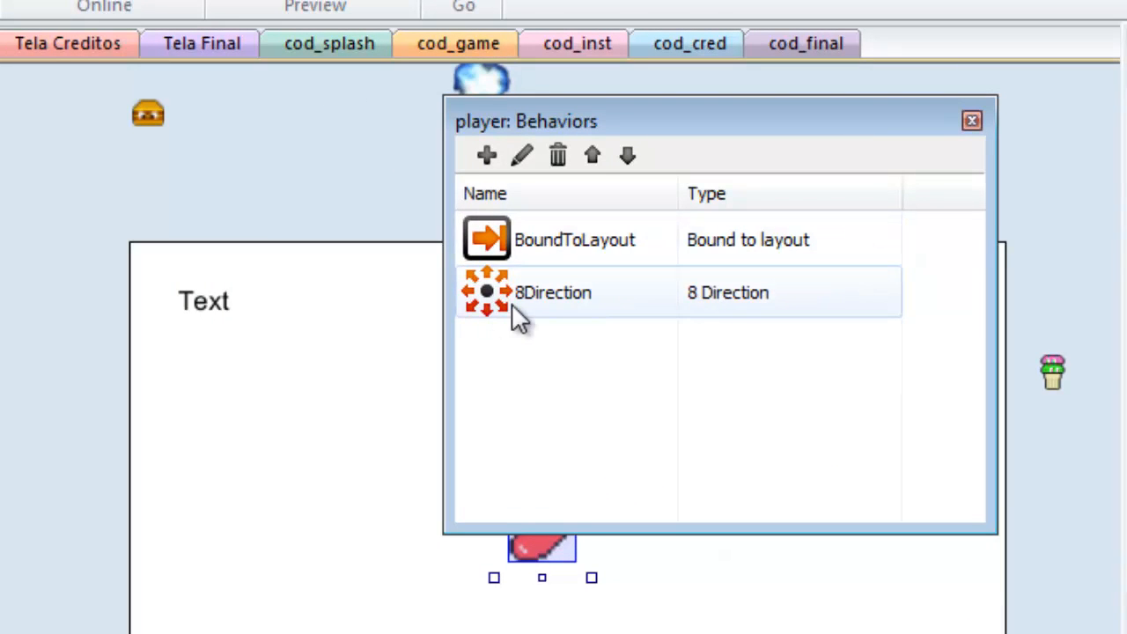
click(562, 242)
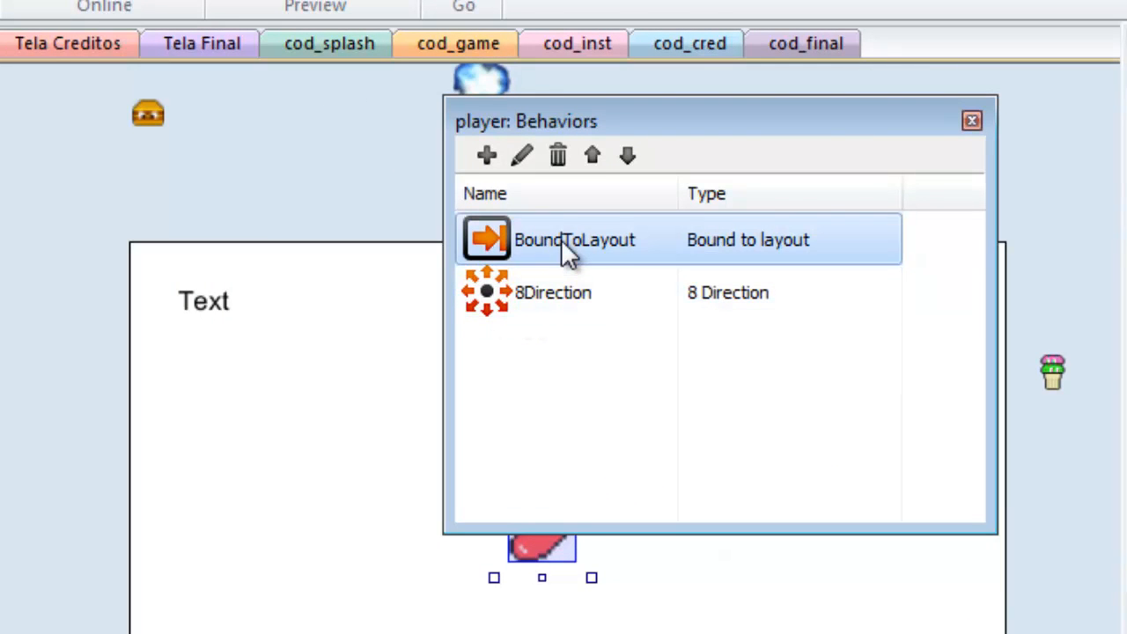
click(558, 156)
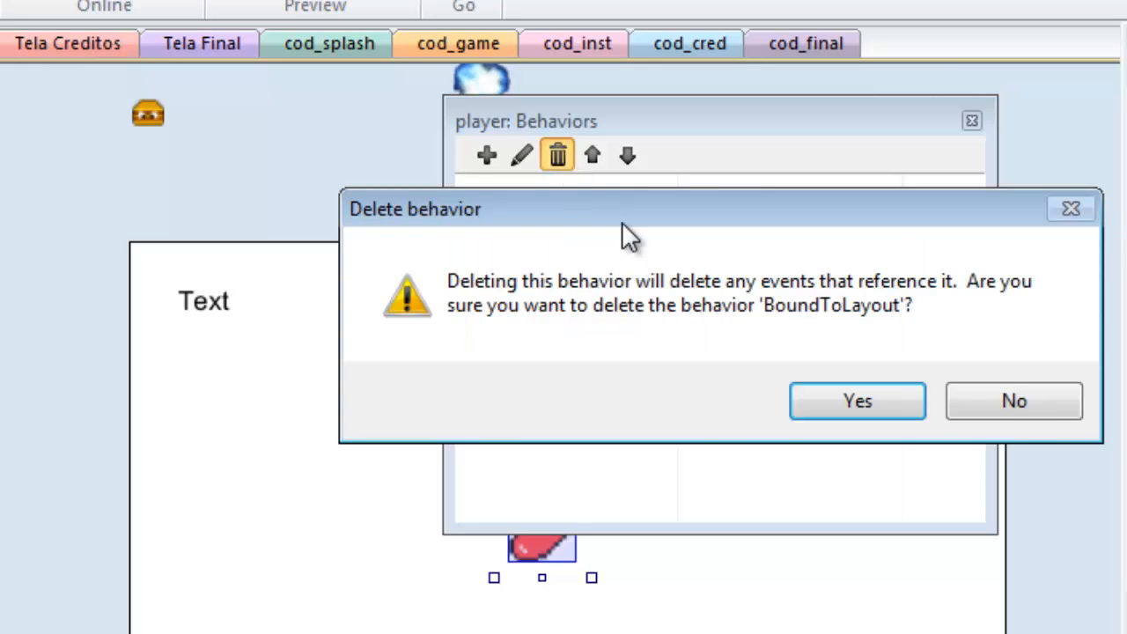
click(1029, 402)
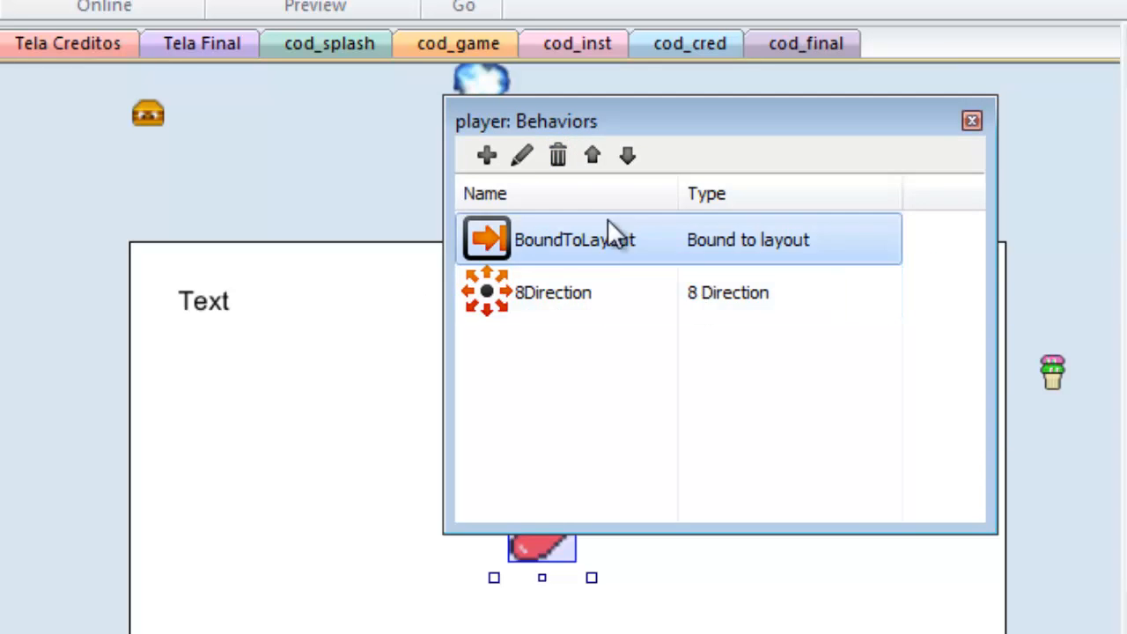
click(521, 156)
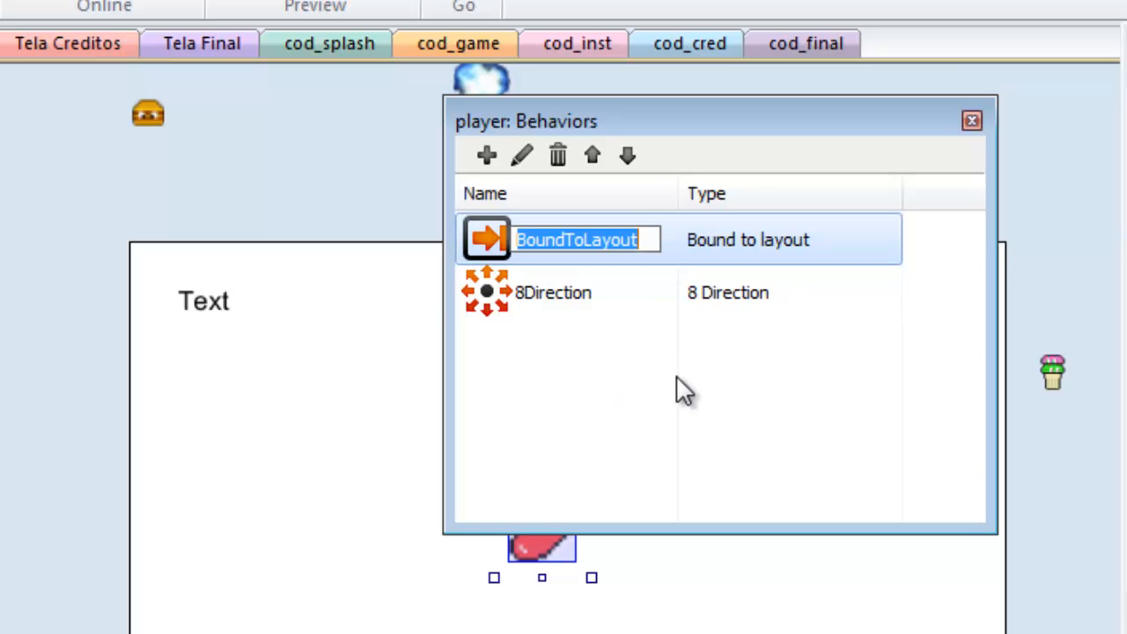
click(618, 389)
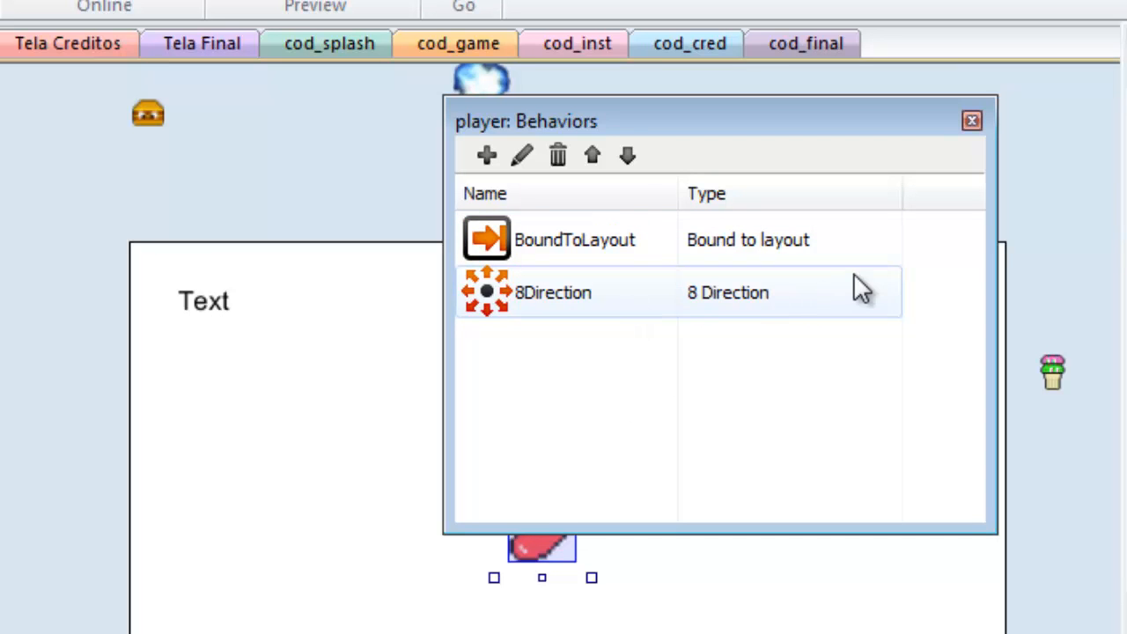
click(971, 121)
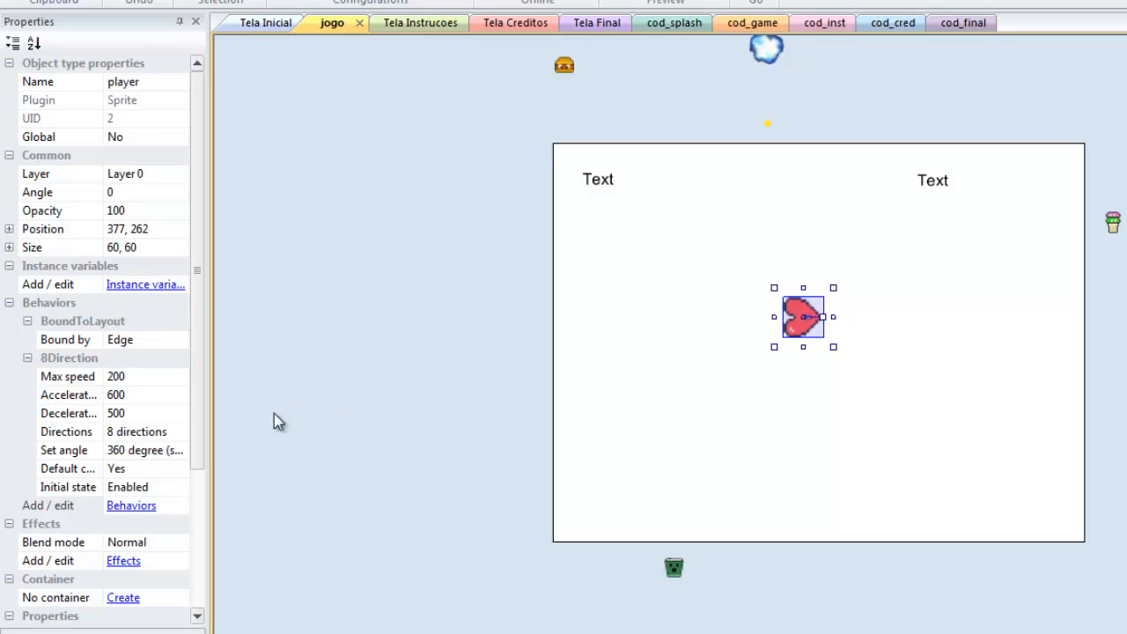
Step: Set the player's 8Direction max speed to 100 and its acceleration to 200
click(150, 378)
text(100)
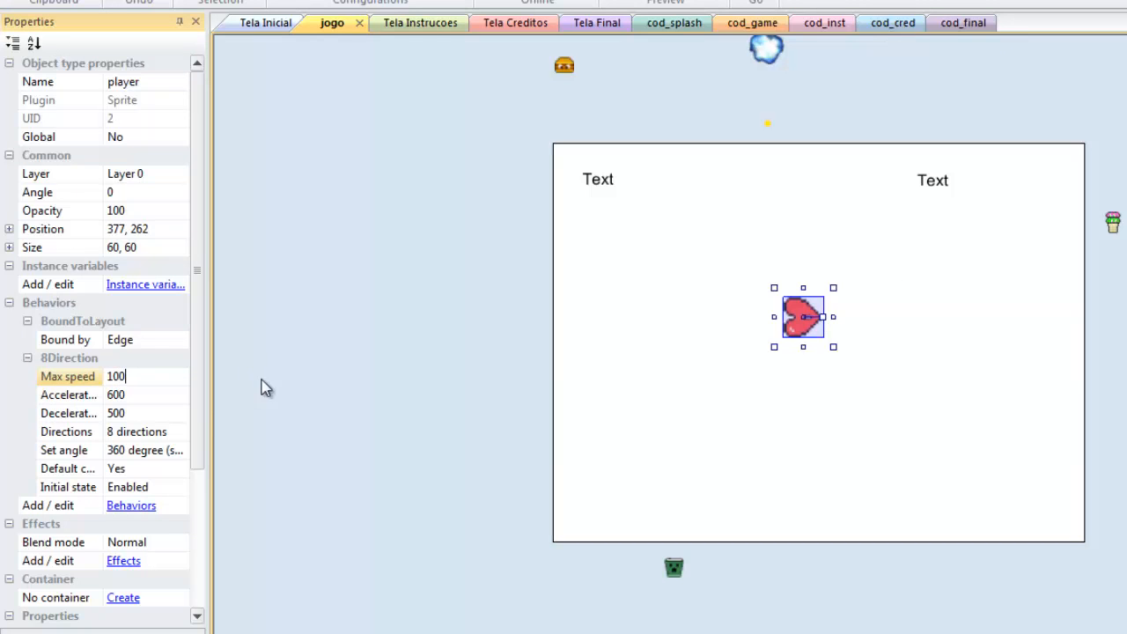
click(161, 398)
text(200)
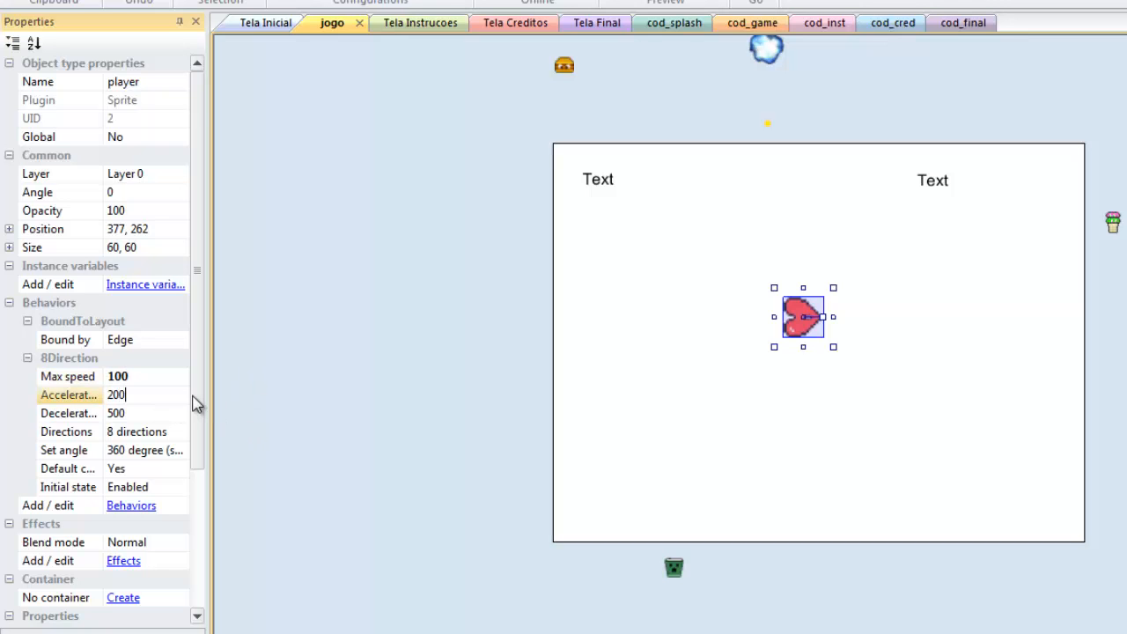
click(566, 369)
Step: Set the Bullet speed of the tiro sprite, the yellow shot above the layout, to 50
click(768, 123)
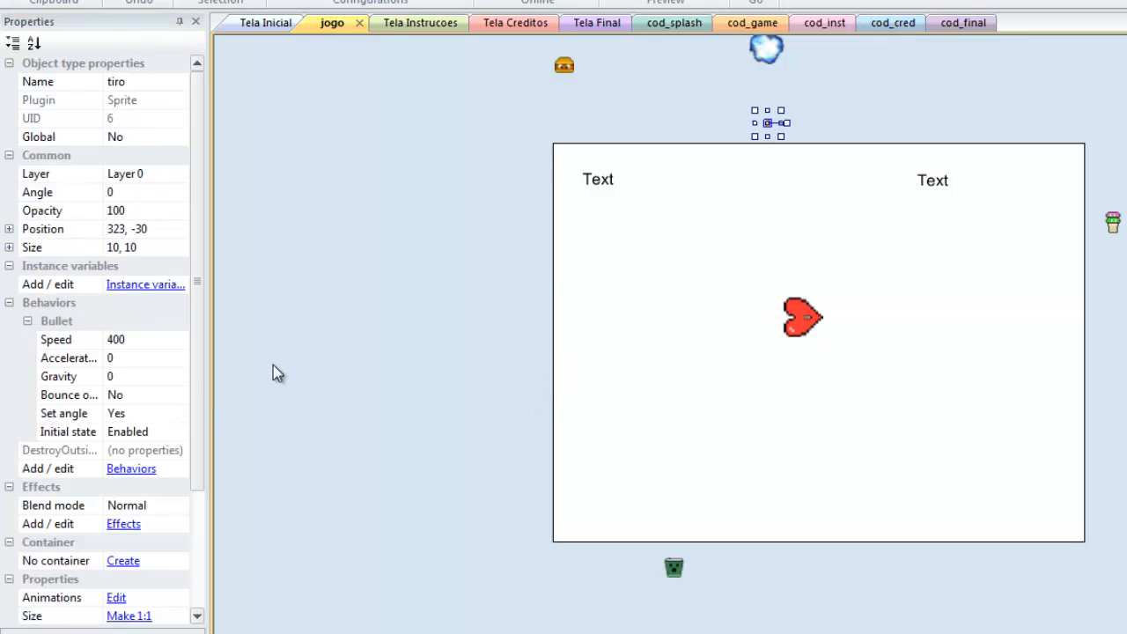
click(170, 340)
text(50)
key(Return)
click(559, 337)
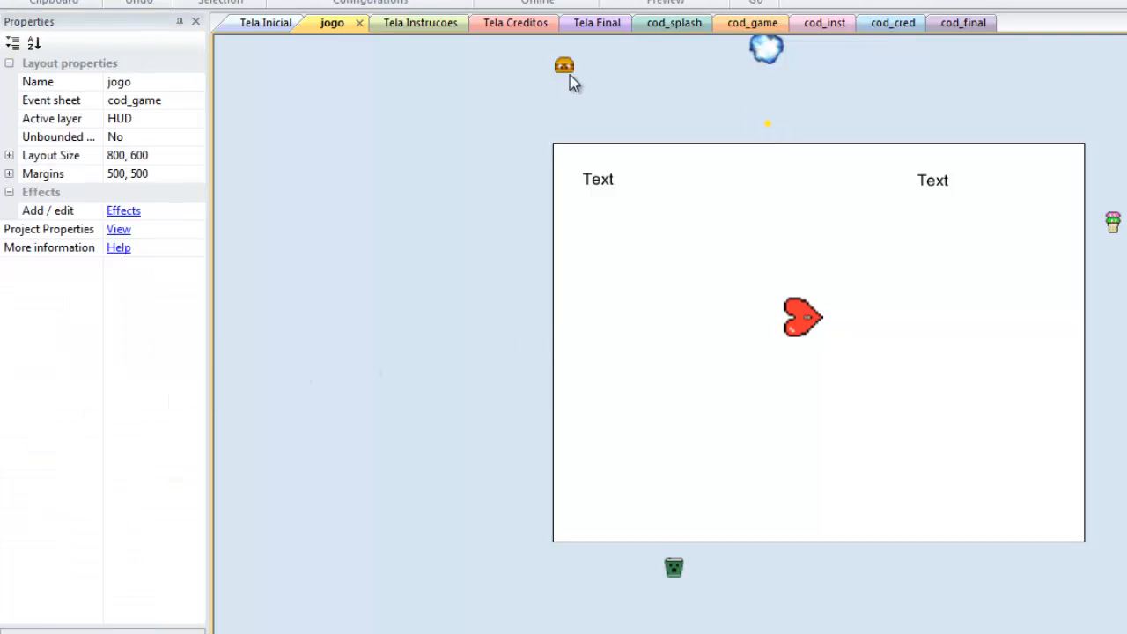
Step: Set the Bullet speed of the bigtrash hamburger sprite to 20
click(565, 69)
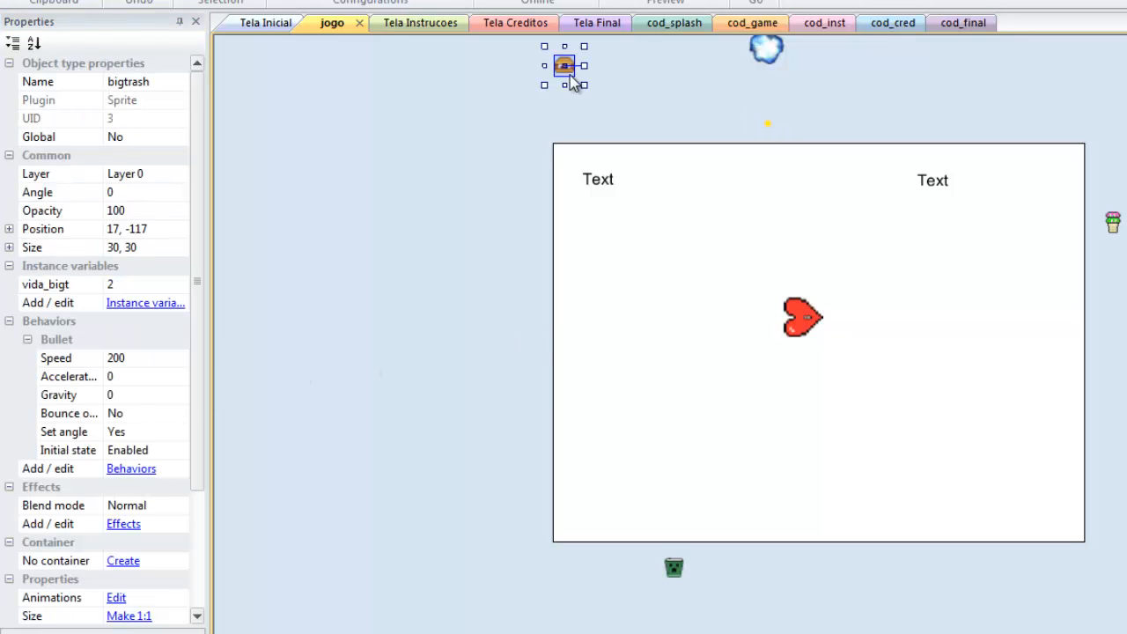
click(144, 357)
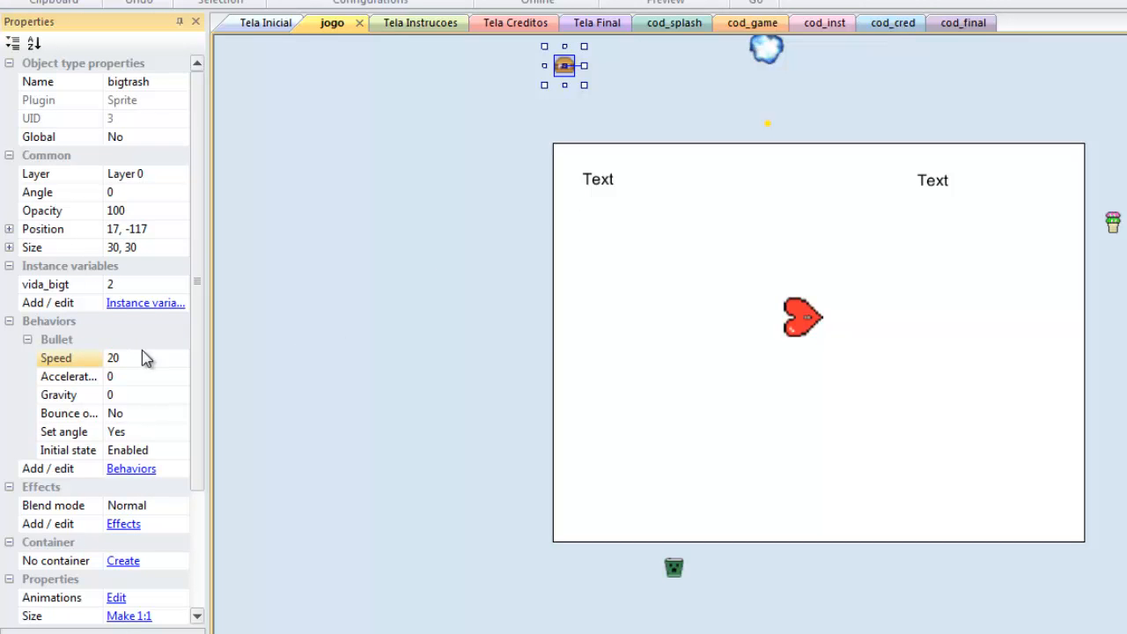
click(535, 320)
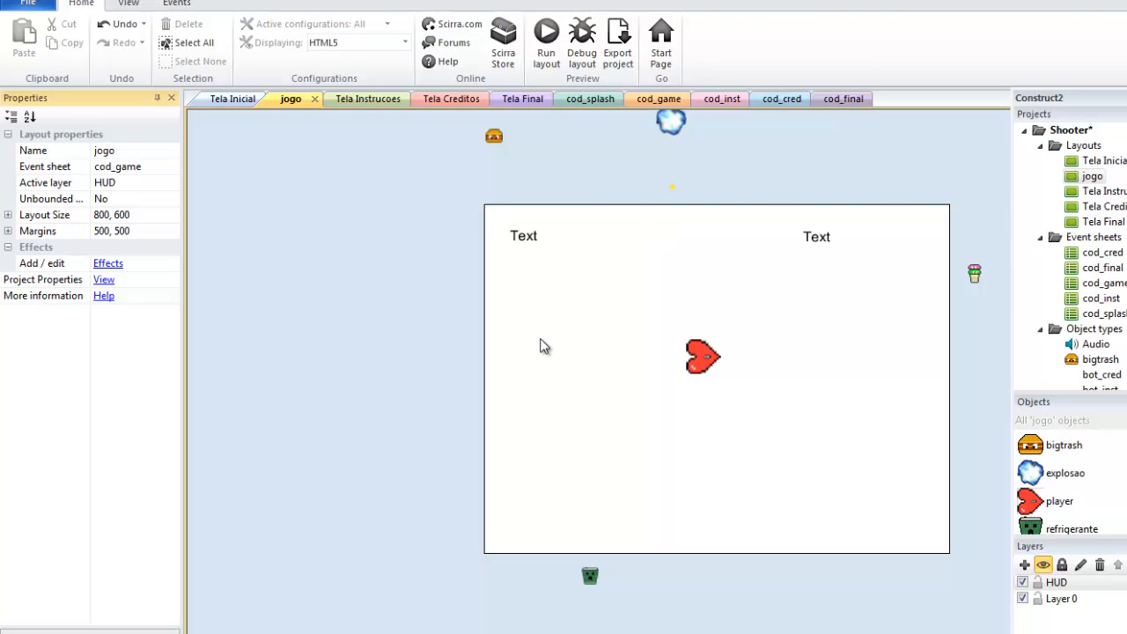
Step: Run the jogo layout and test the new speeds by moving the heart and shooting at enemies
click(547, 40)
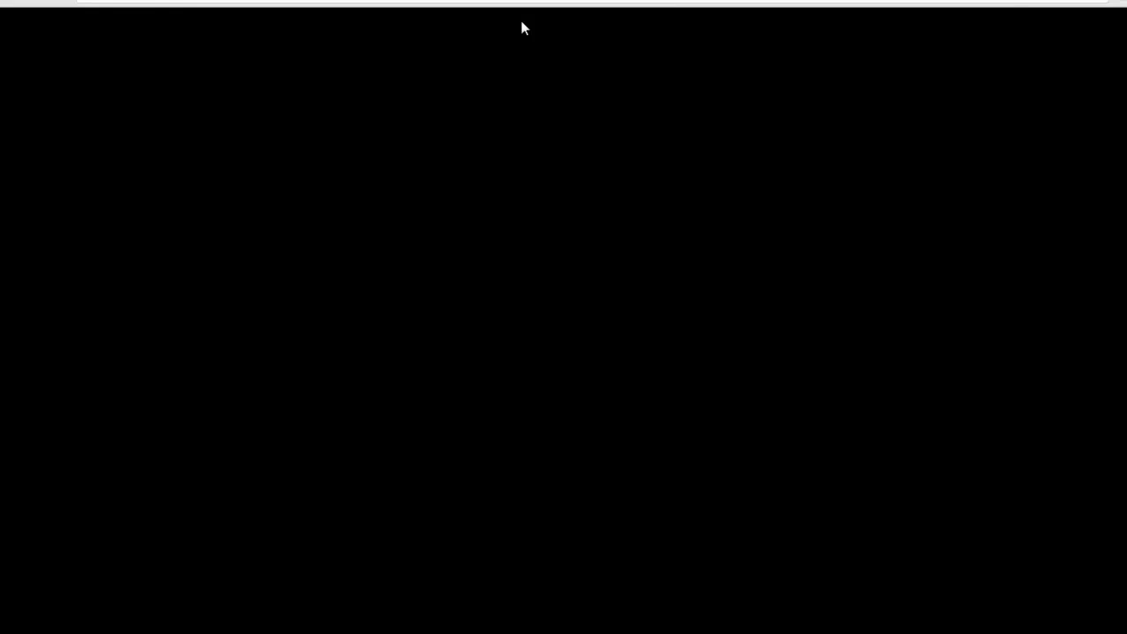
key(Left)
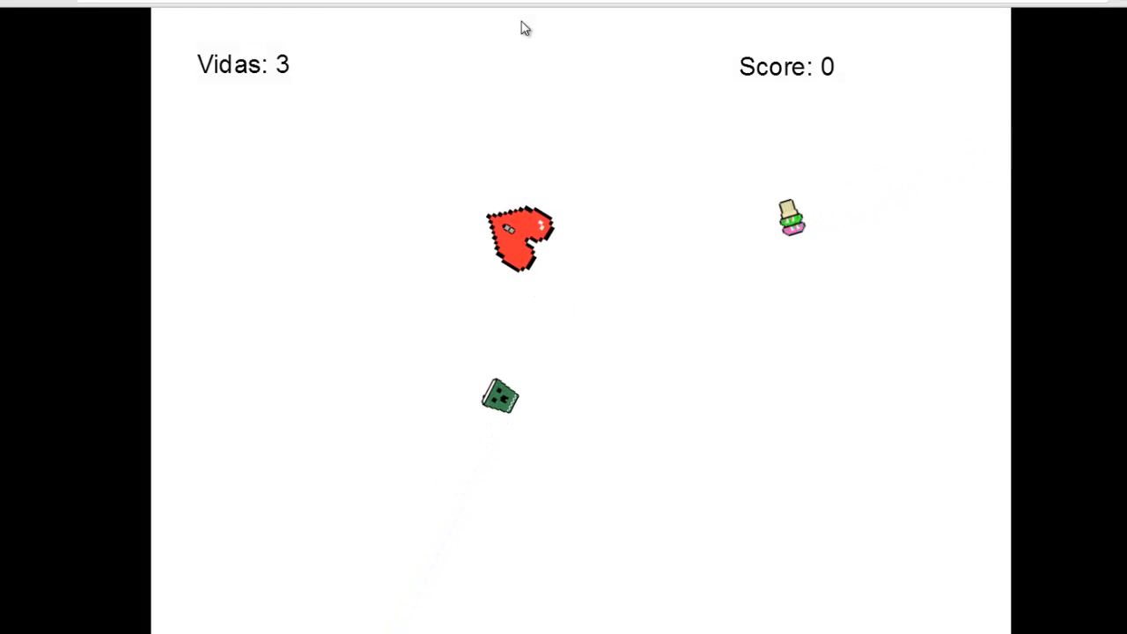
click(589, 37)
click(415, 300)
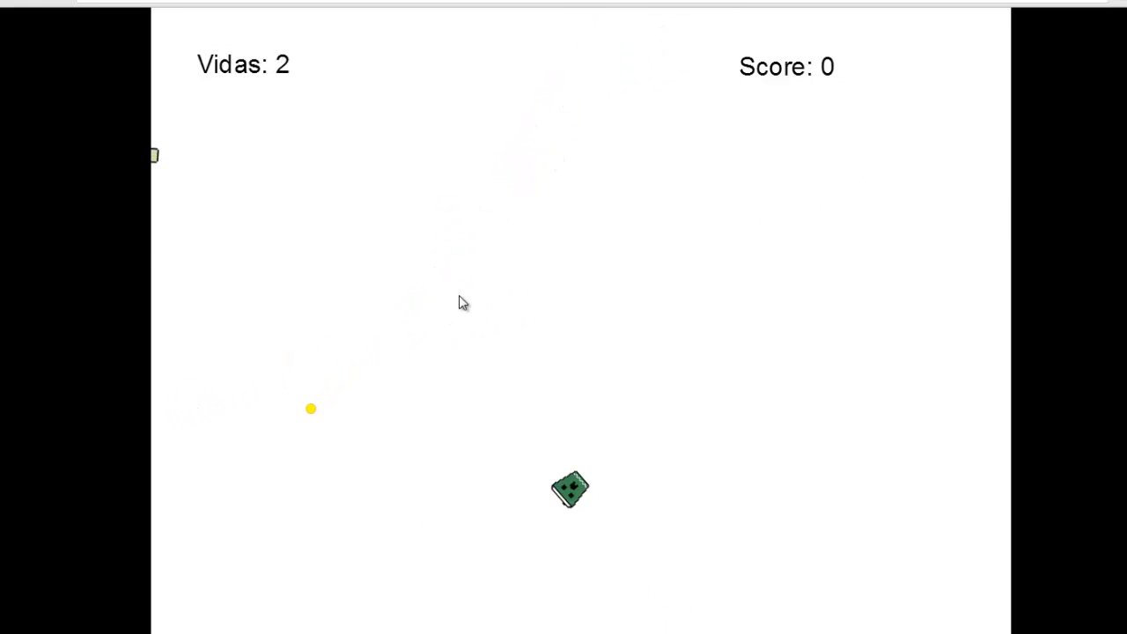
click(492, 252)
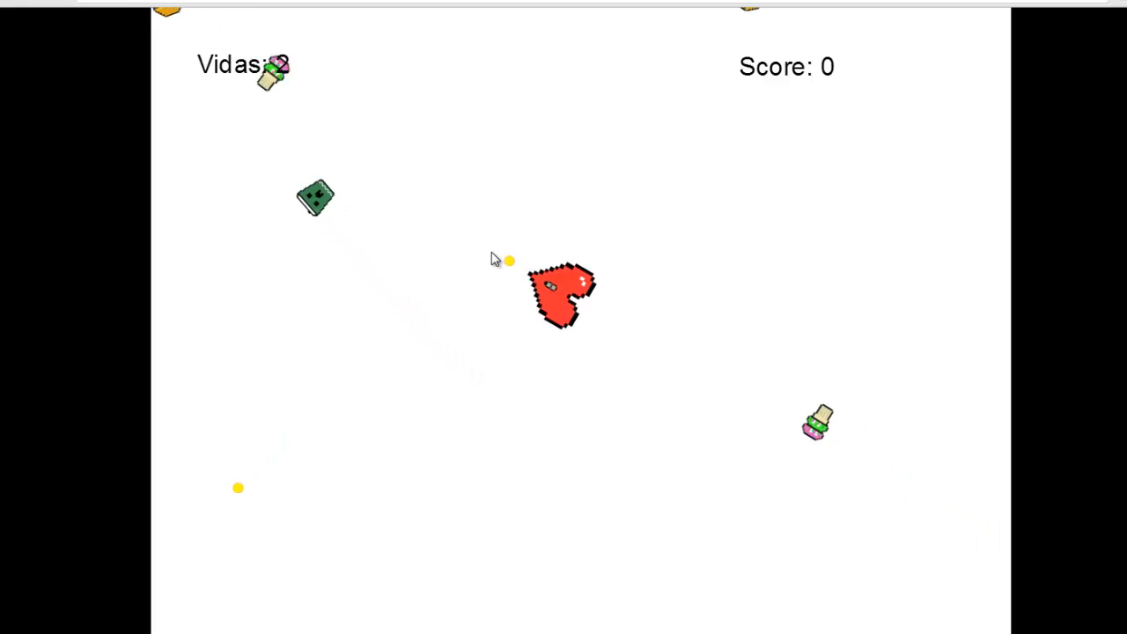
click(666, 339)
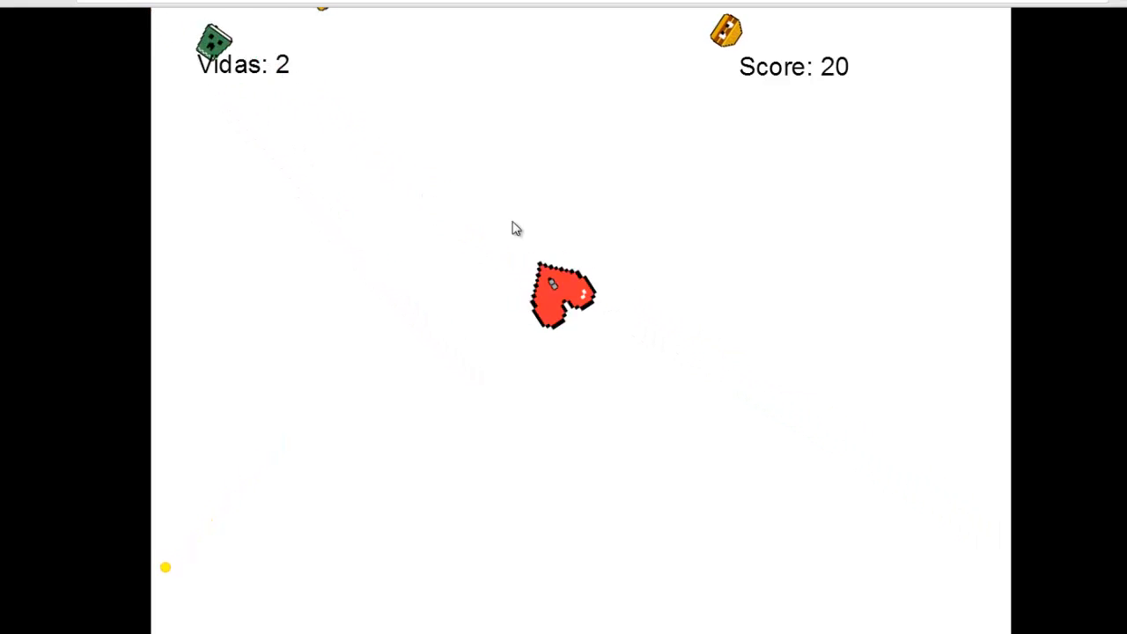
click(440, 233)
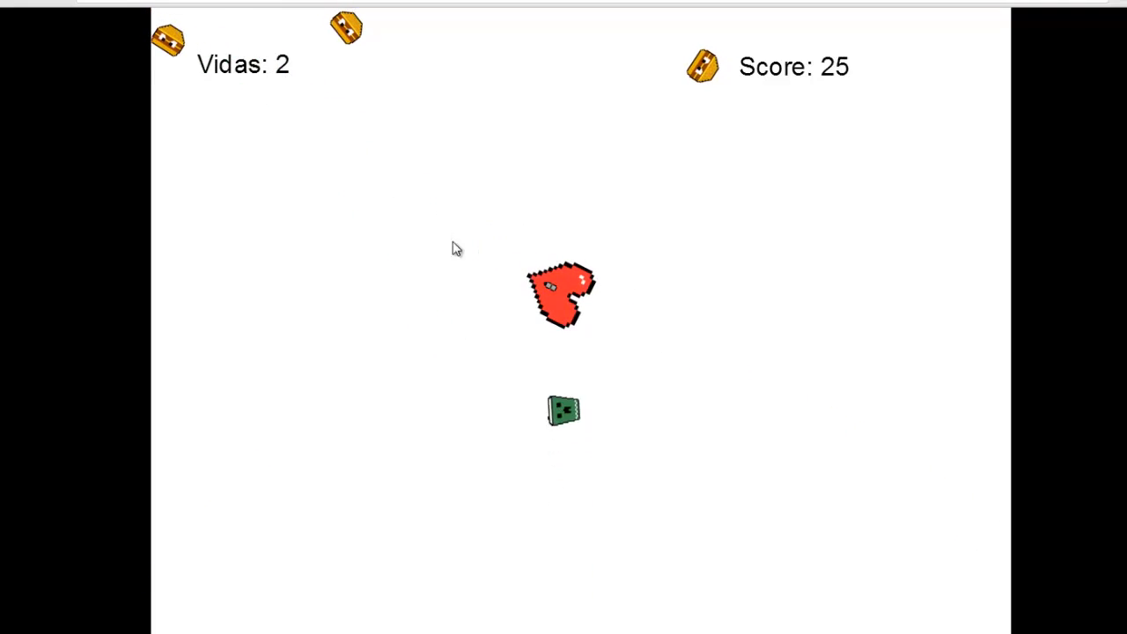